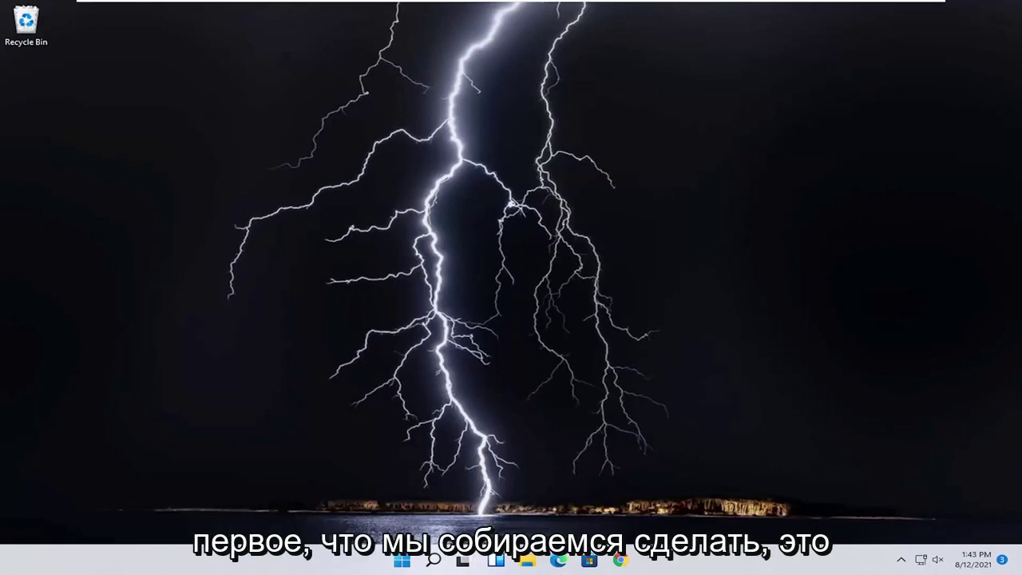
- Search Windows for "display" and launch Calibrate display color
{"action": "left_click", "coordinate": [433, 560]}
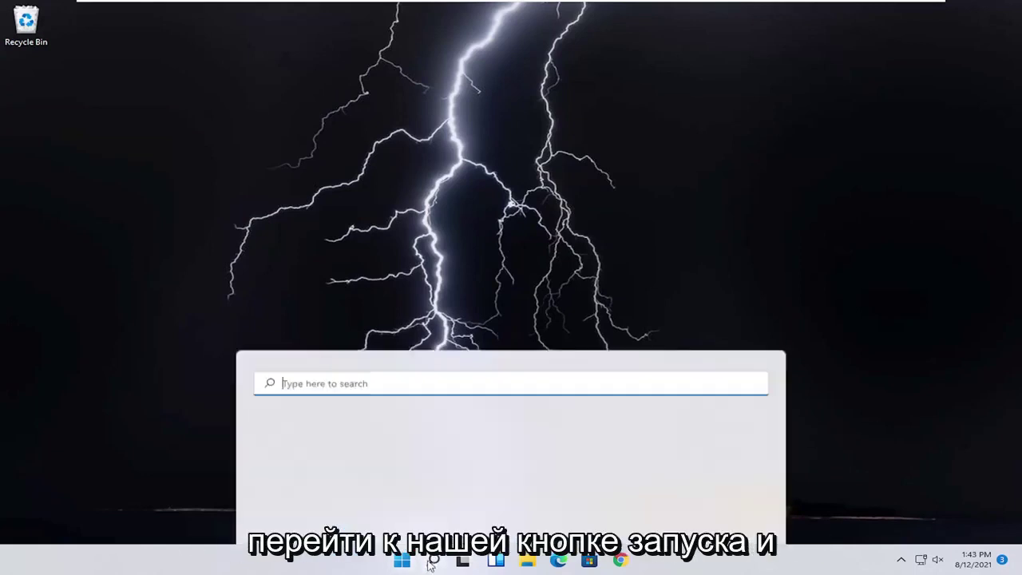
{"action": "type", "text": "display"}
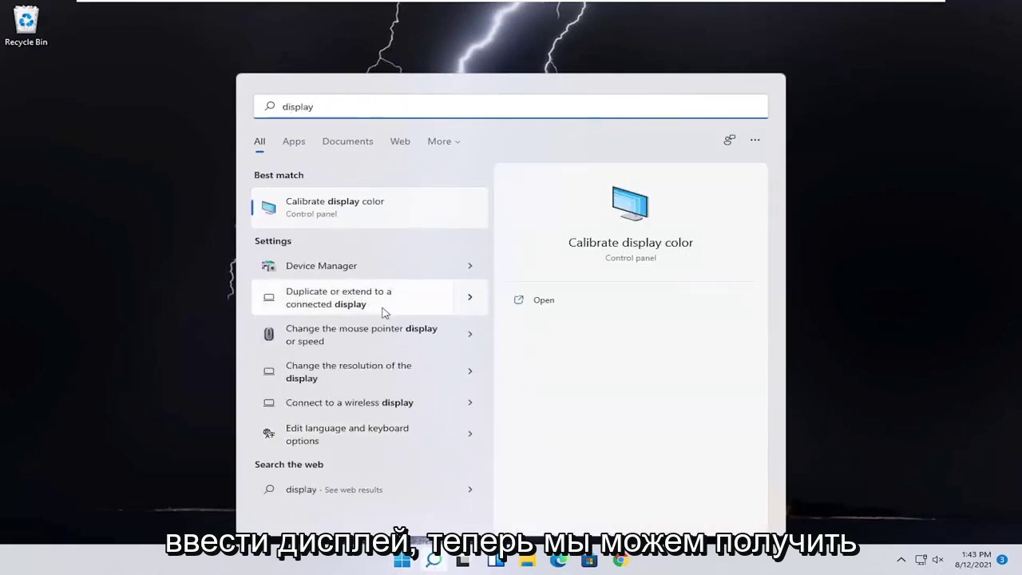
{"action": "left_click", "coordinate": [361, 211]}
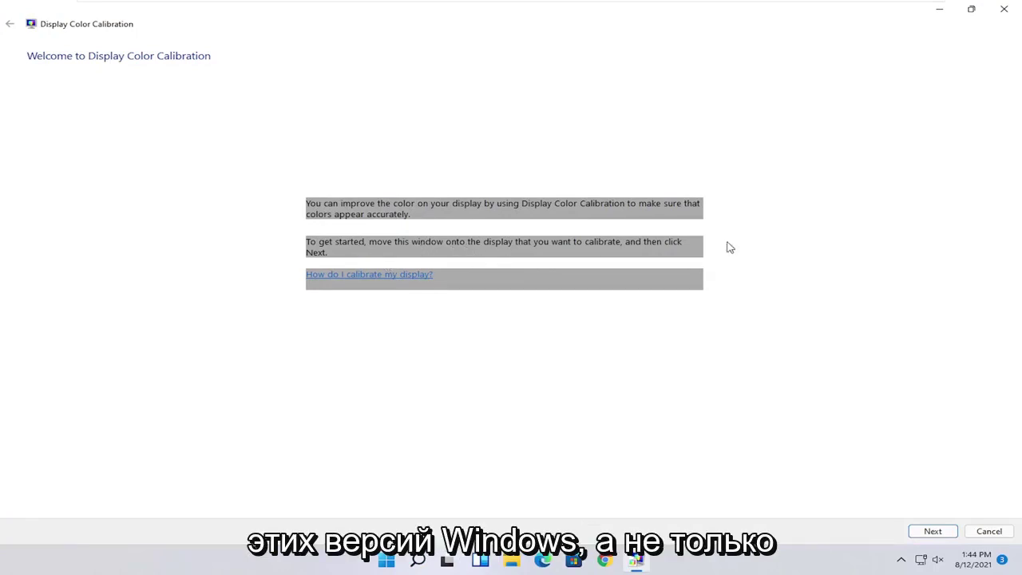
- Advance through the welcome and basic color settings pages to the gamma explanation
{"action": "left_click", "coordinate": [942, 532]}
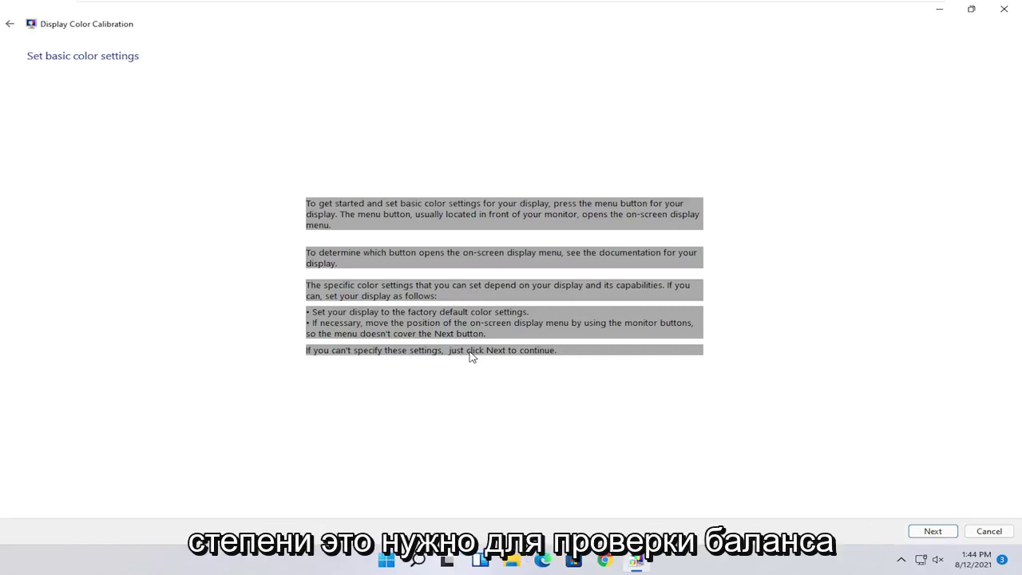
{"action": "left_click", "coordinate": [931, 531]}
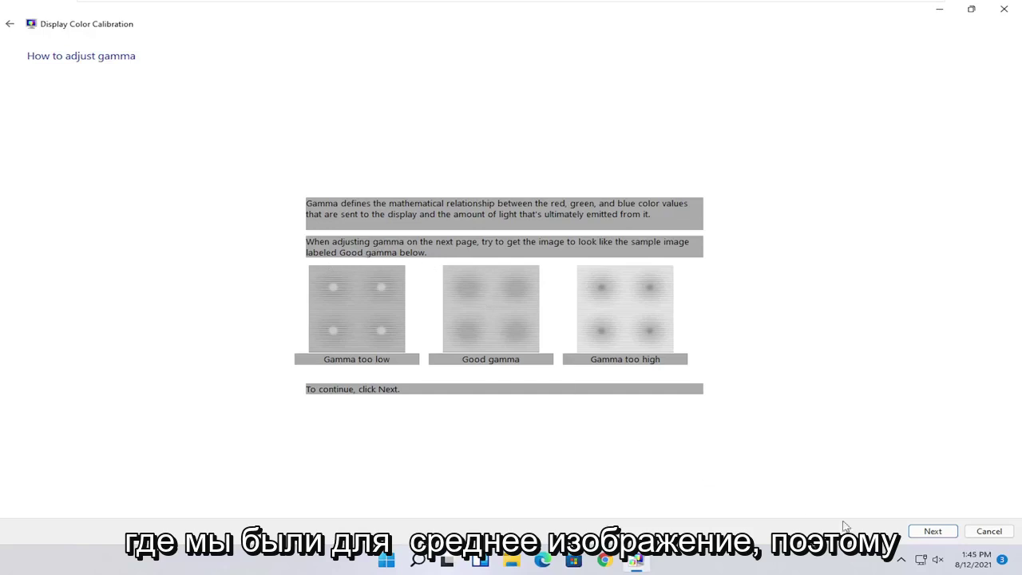
- Raise the gamma slider until the circle dots fade, then accept it
{"action": "left_click", "coordinate": [931, 532]}
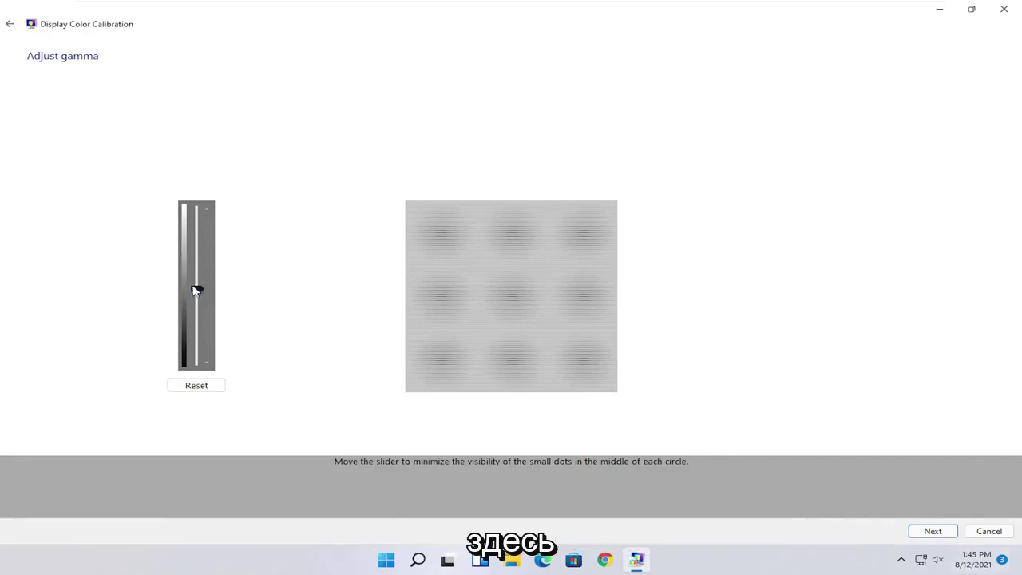
{"action": "mouse_move", "coordinate": [197, 287]}
{"action": "left_mouse_down"}
{"action": "mouse_move", "coordinate": [193, 327]}
{"action": "mouse_move", "coordinate": [197, 289]}
{"action": "left_mouse_up"}
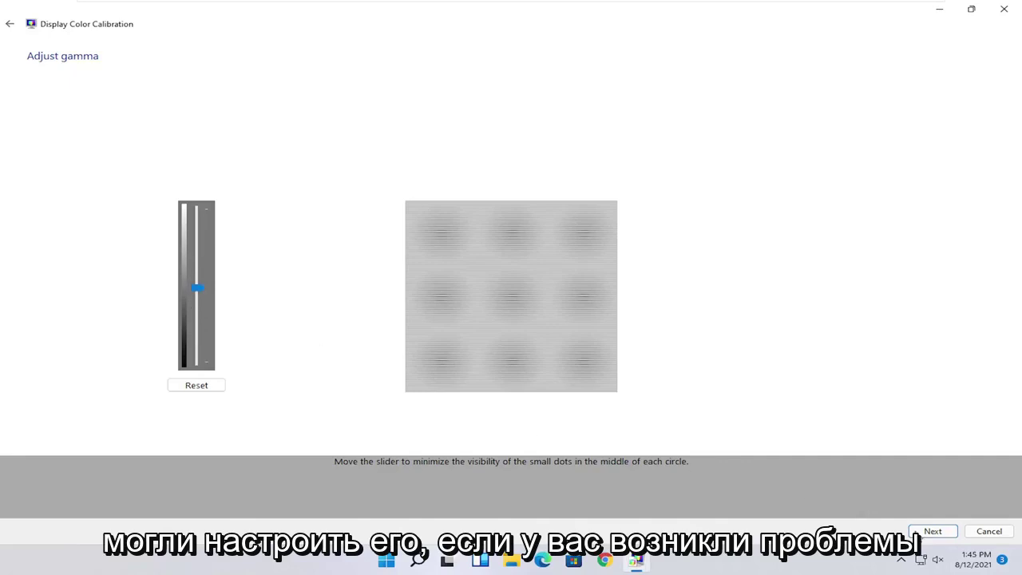
{"action": "left_click", "coordinate": [927, 532]}
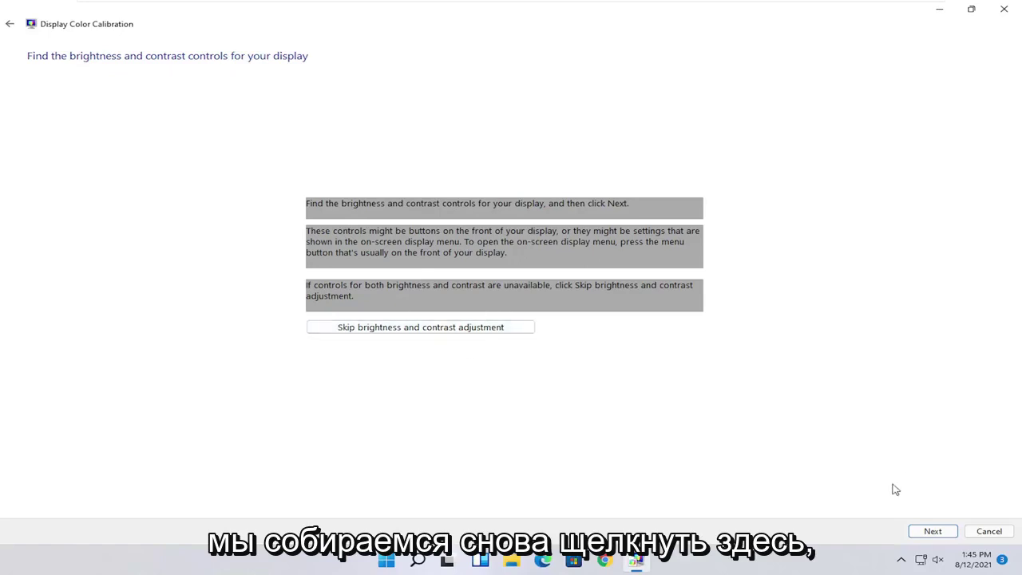
- Advance past the brightness controls and guidance pages to the suit-and-X brightness test
{"action": "left_click", "coordinate": [933, 531]}
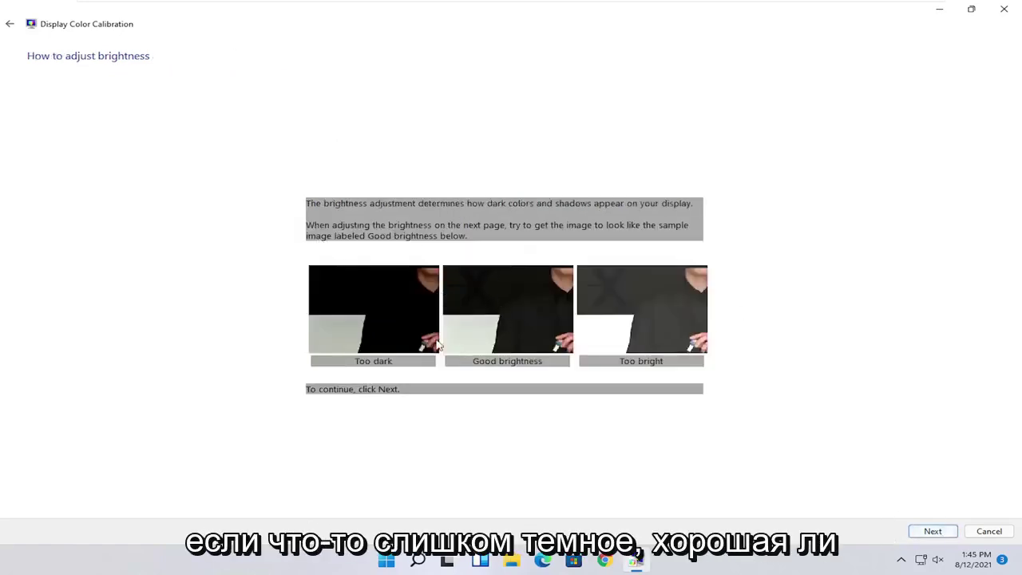
{"action": "left_click", "coordinate": [928, 533]}
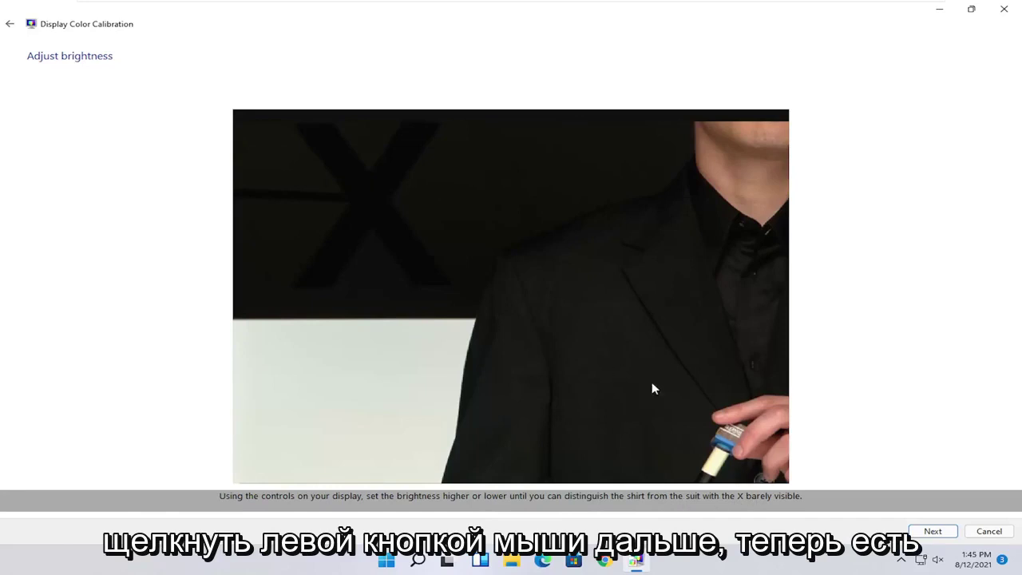
- Accept brightness, then step through the contrast guidance and adjustment pages
{"action": "left_click", "coordinate": [941, 533]}
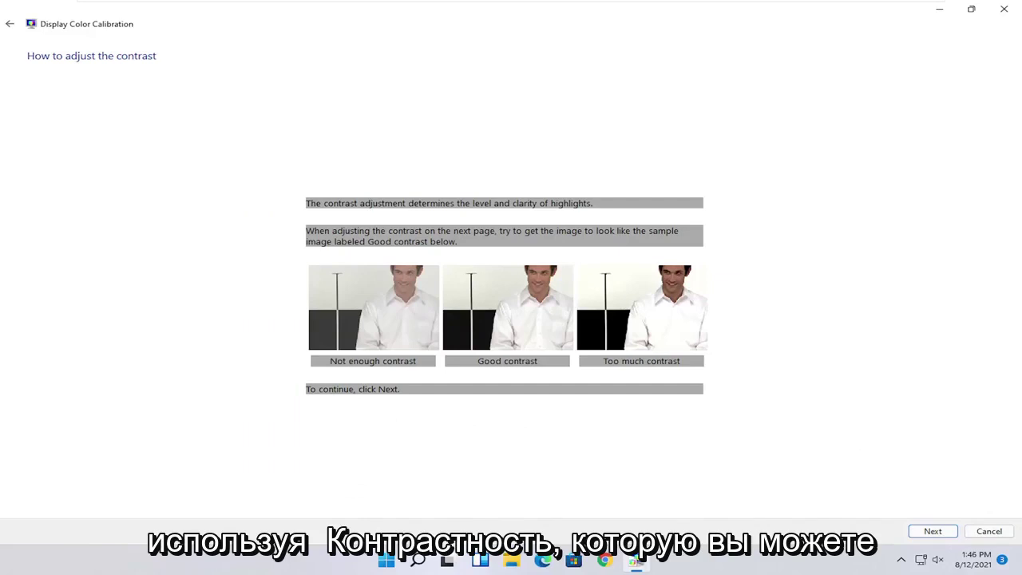
{"action": "left_click", "coordinate": [940, 530]}
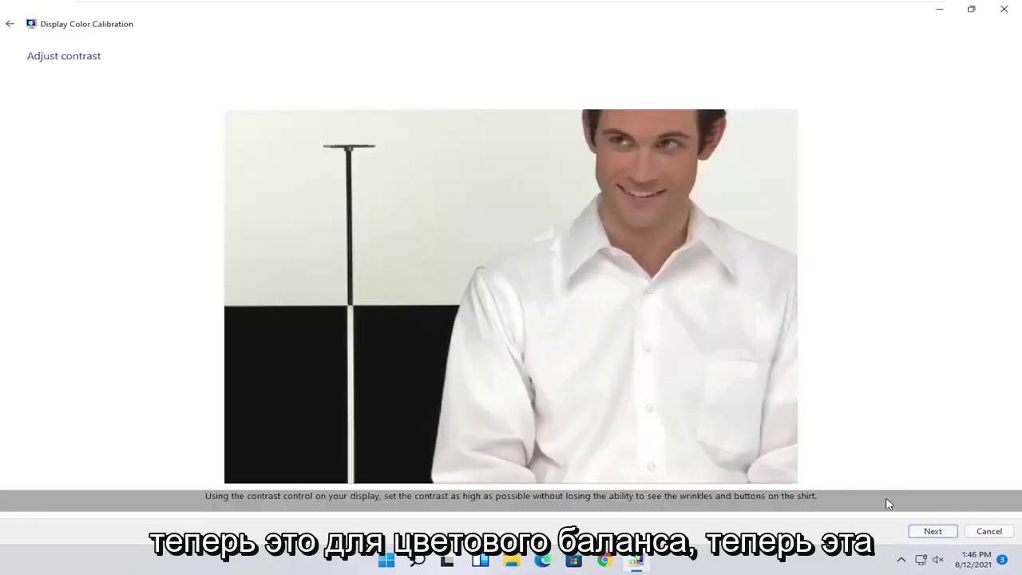
{"action": "left_click", "coordinate": [924, 534]}
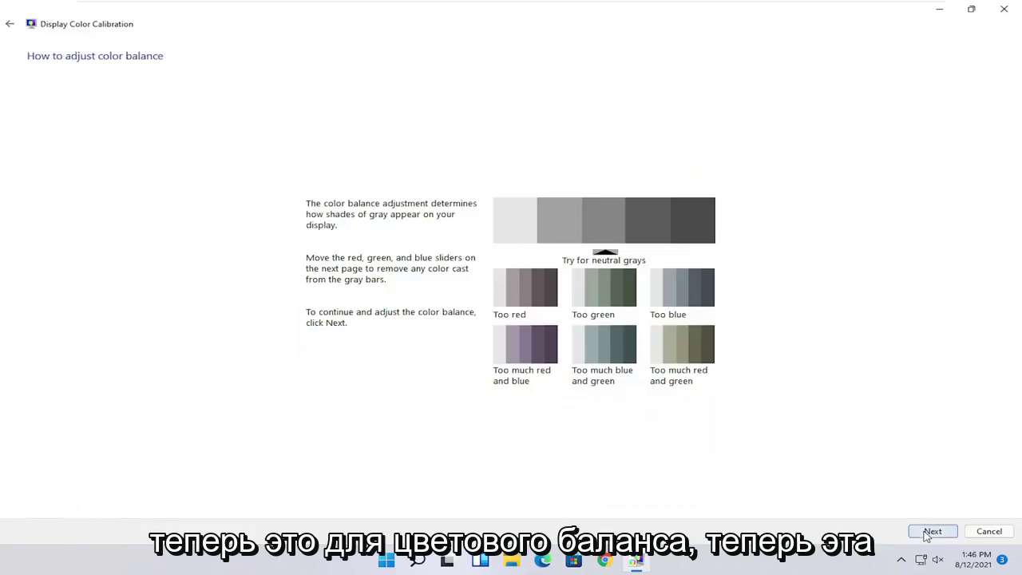
- Accept the color balance settings and save the calibration, launching ClearType Text Tuner
{"action": "left_click", "coordinate": [926, 535]}
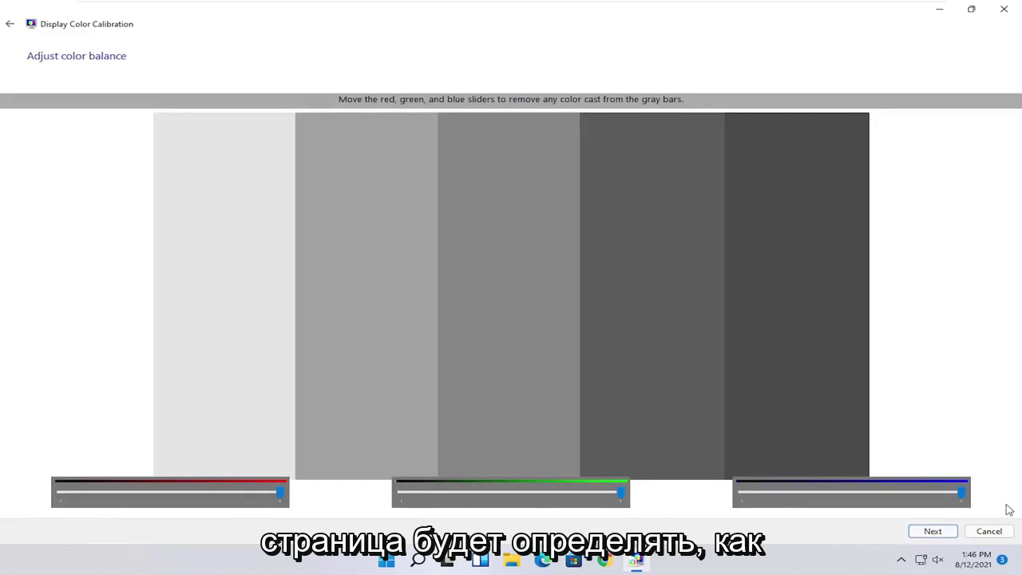
{"action": "left_click", "coordinate": [931, 531]}
{"action": "left_click", "coordinate": [931, 531]}
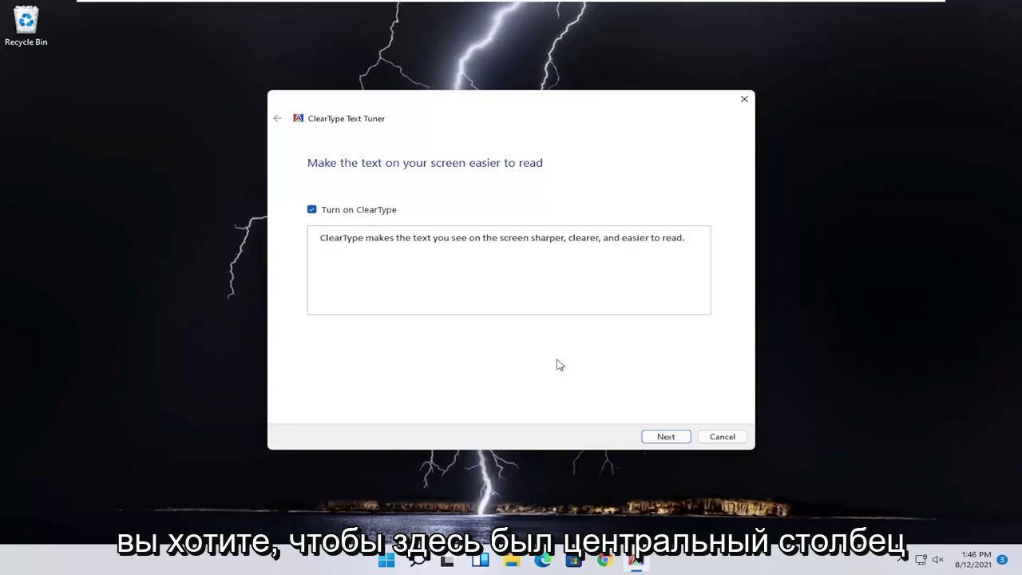
- Choose the clearest text sample on each ClearType page and finish tuning
{"action": "left_click", "coordinate": [675, 440]}
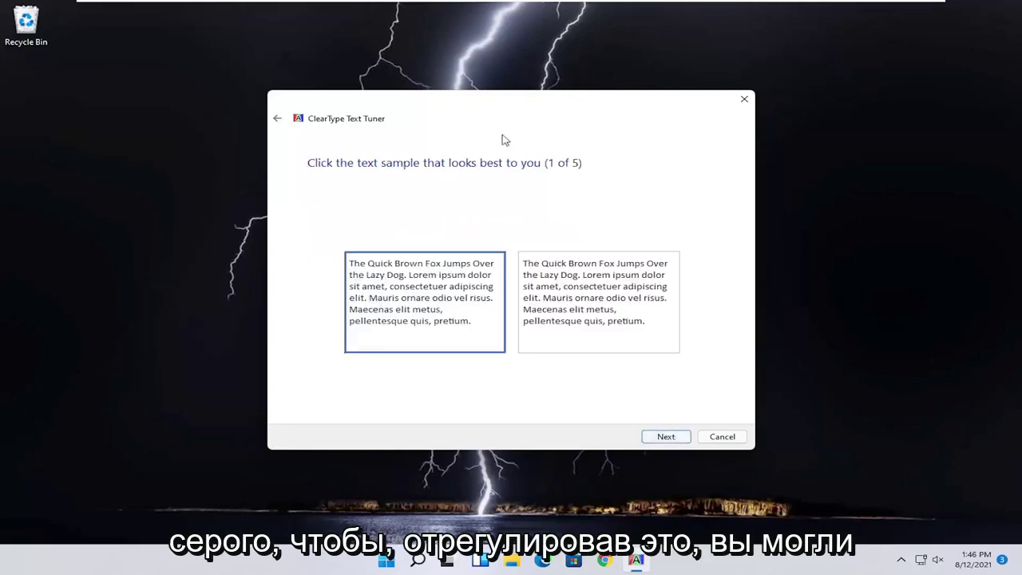
{"action": "left_click", "coordinate": [657, 437]}
{"action": "left_click", "coordinate": [657, 442]}
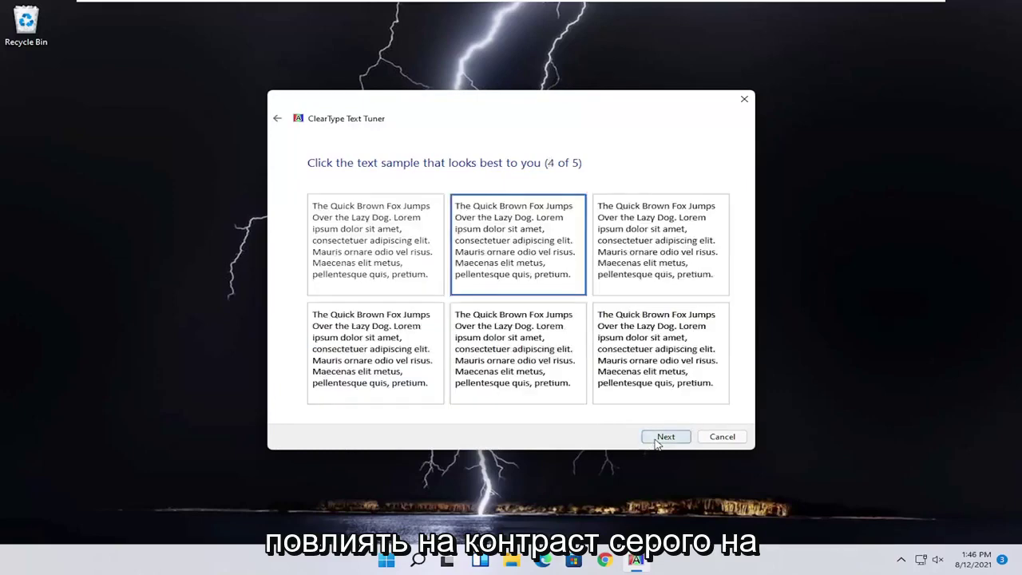
{"action": "left_click", "coordinate": [657, 439]}
{"action": "left_click", "coordinate": [656, 439]}
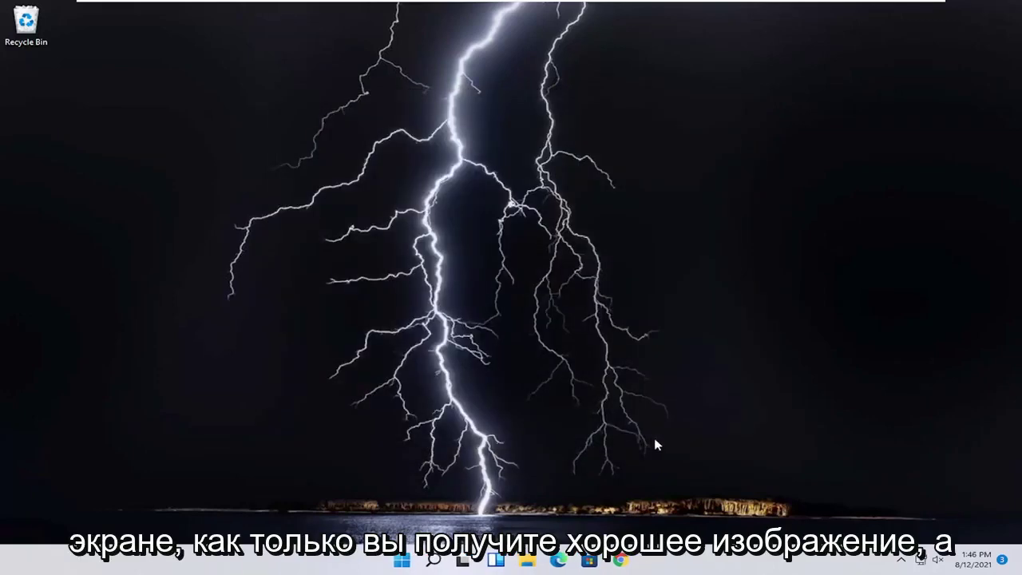